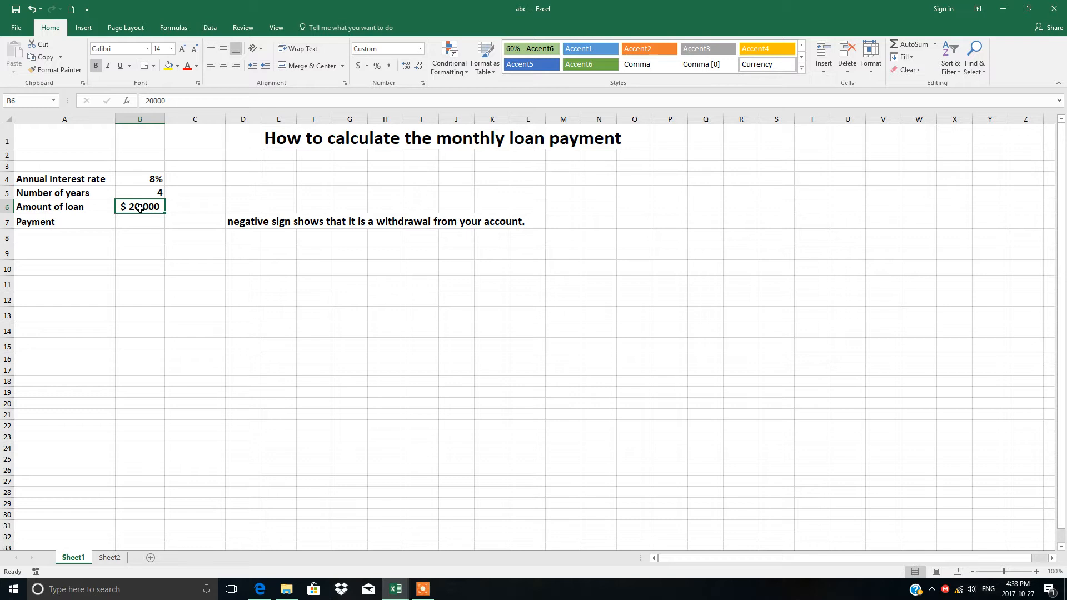
left_click(140, 194)
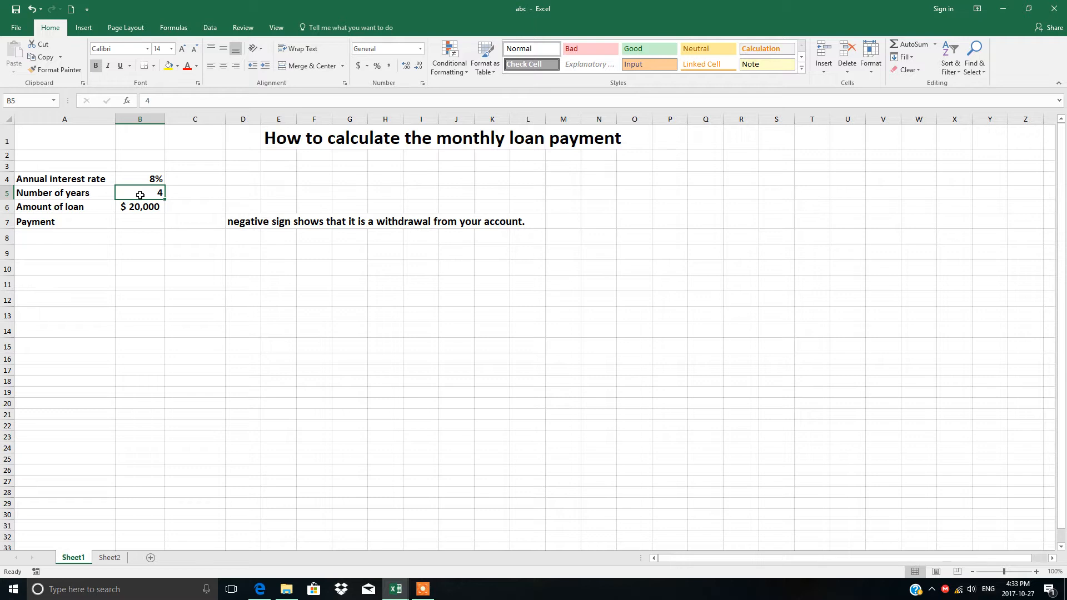
left_click(142, 182)
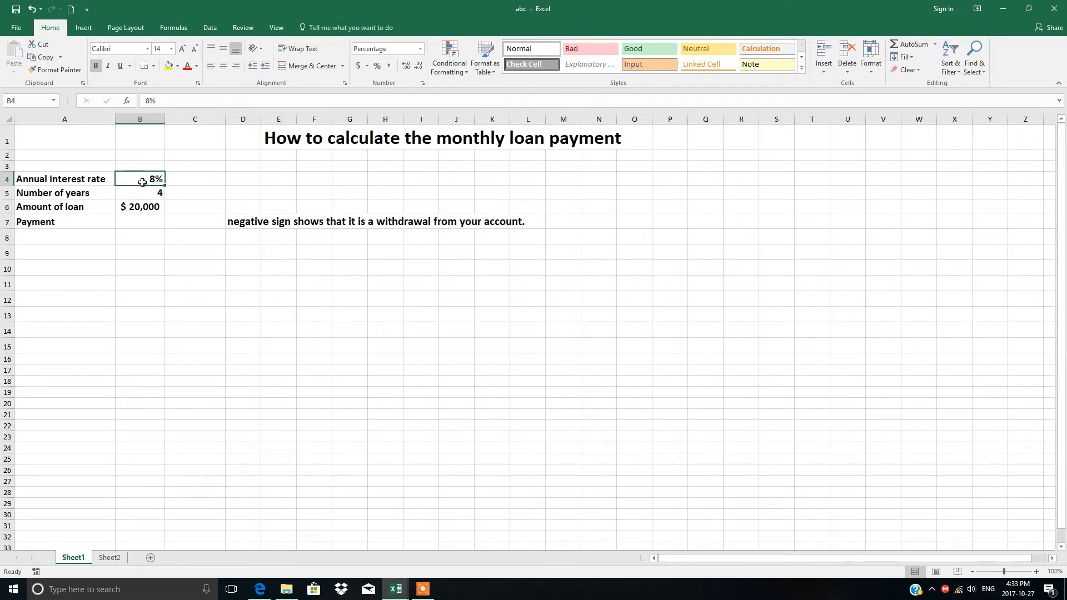
Calculate the monthly loan payment in B7 with the formula =PMT(B4/12,B5*12,B6)
left_click(138, 223)
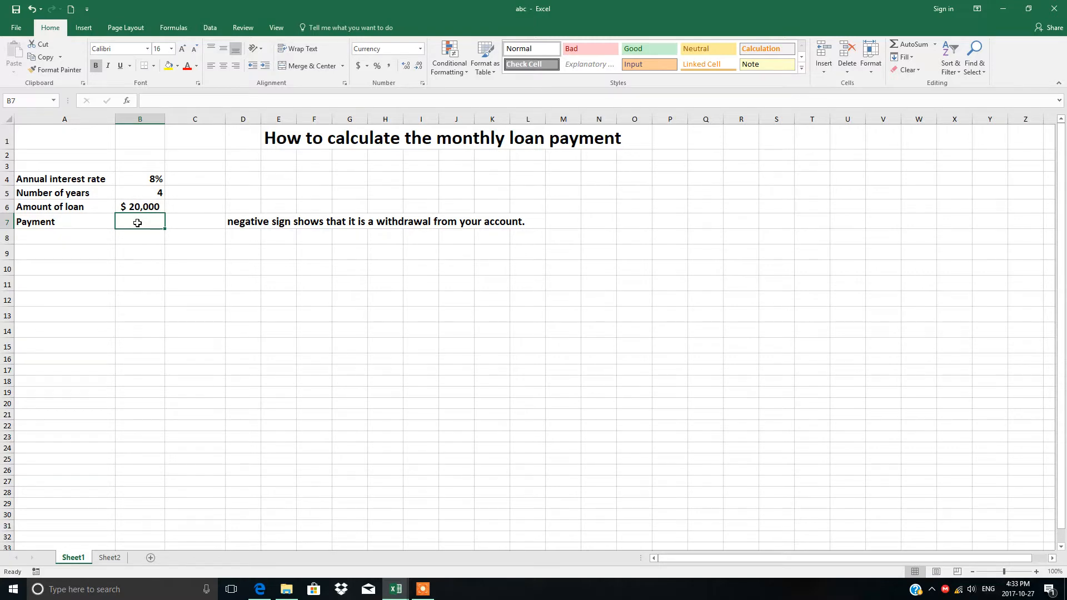
type("=")
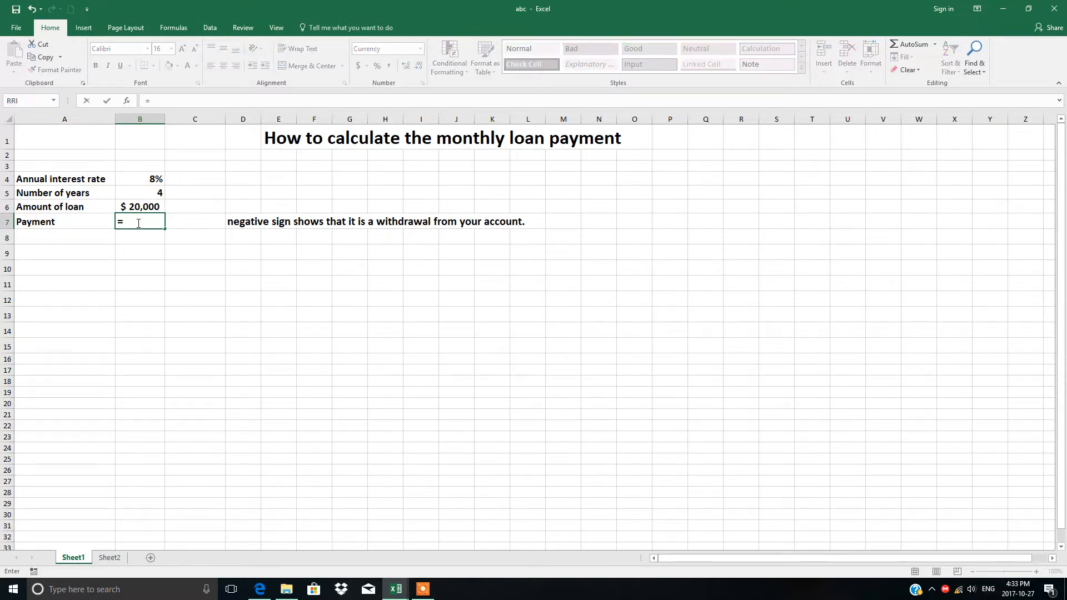
type("PMT")
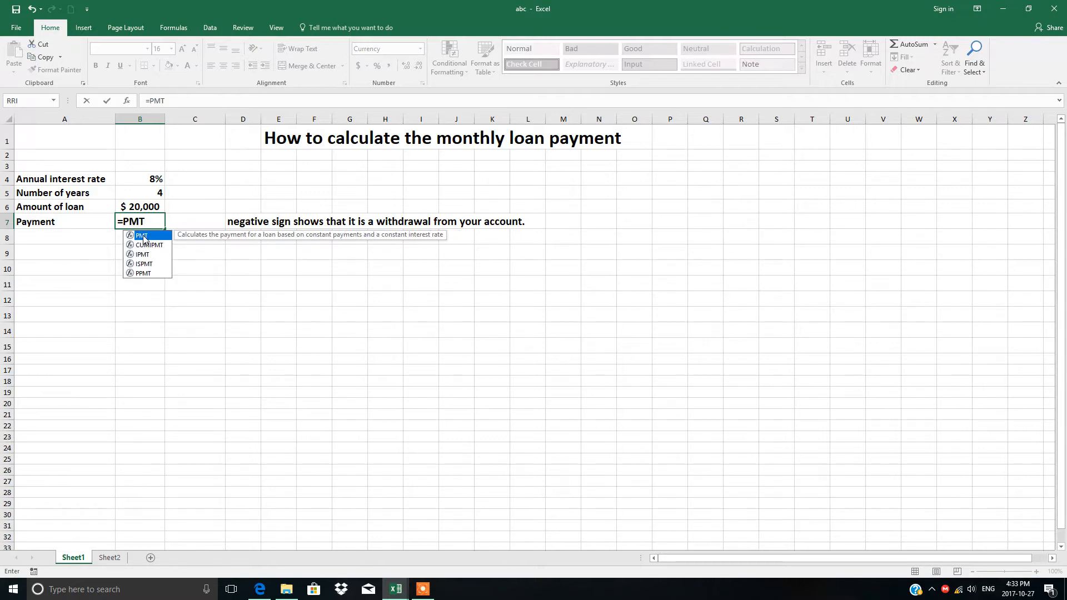
double_click(142, 236)
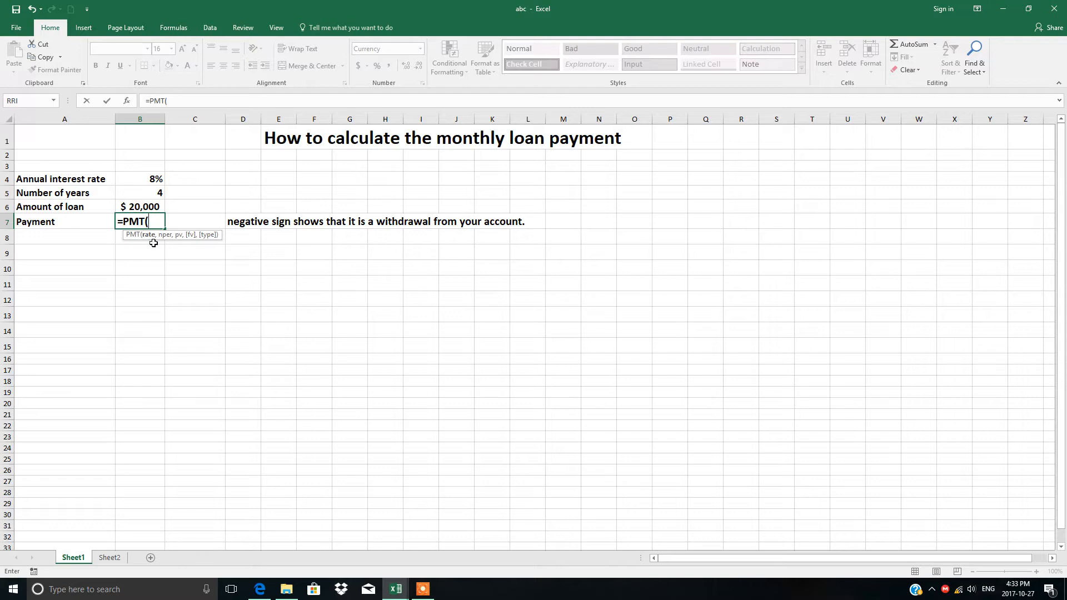
left_click(150, 179)
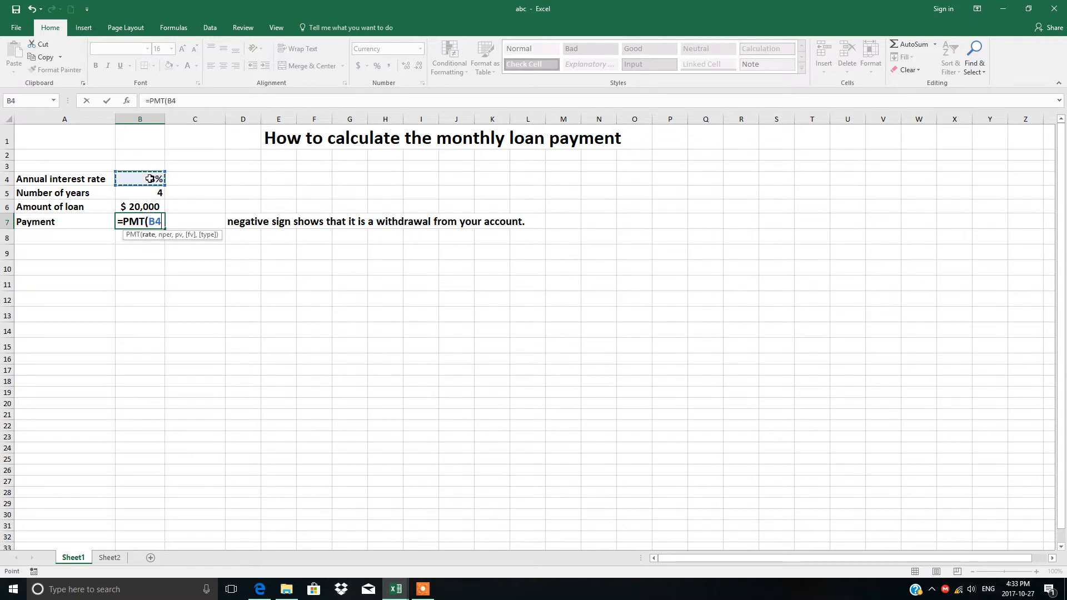
type("/12,")
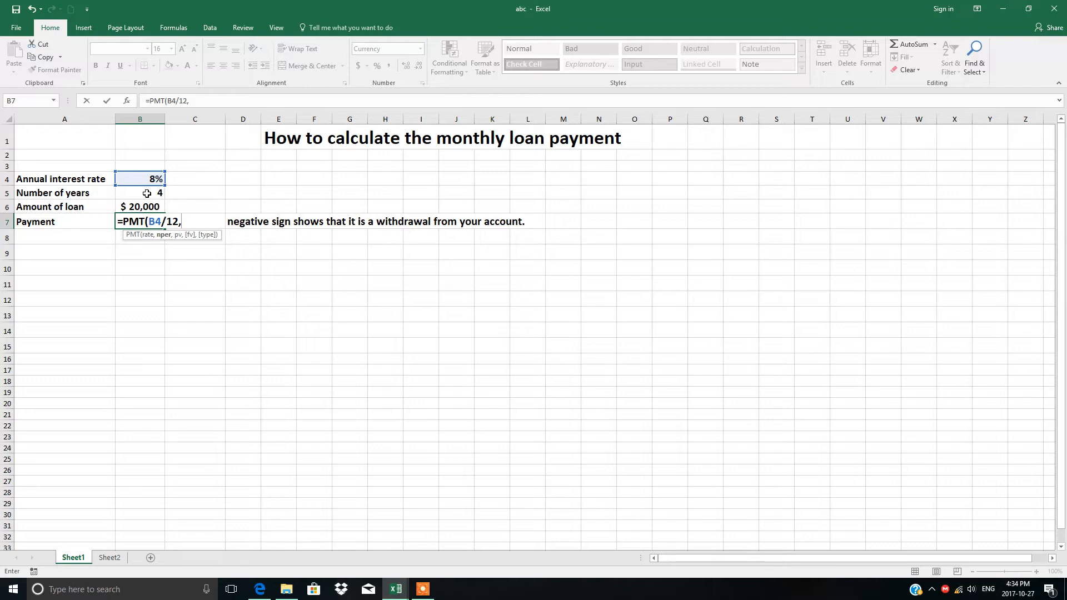
left_click(147, 193)
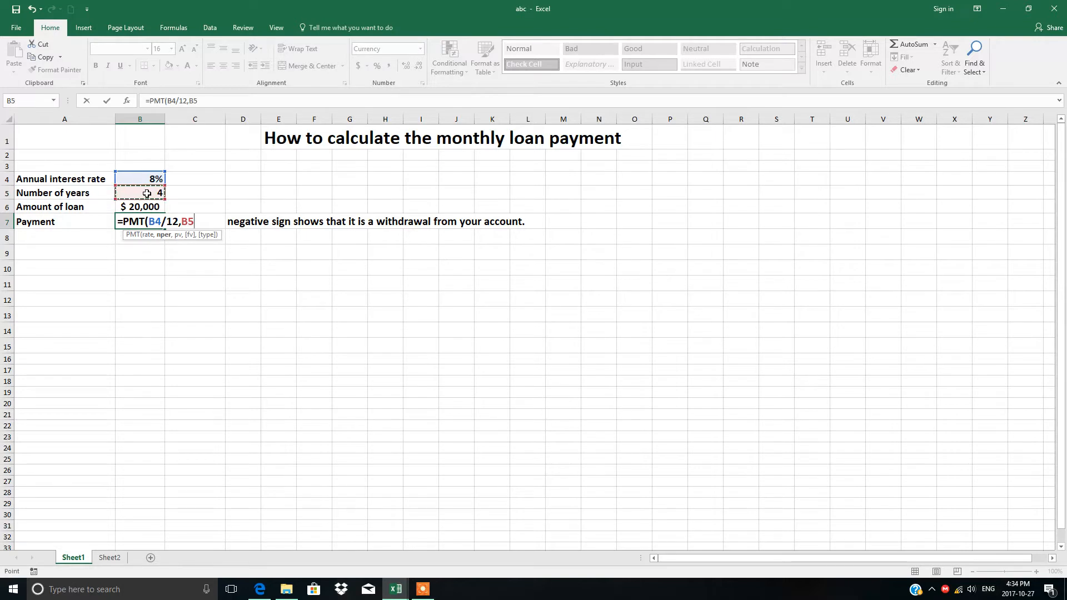
type("*12,")
left_click(131, 208)
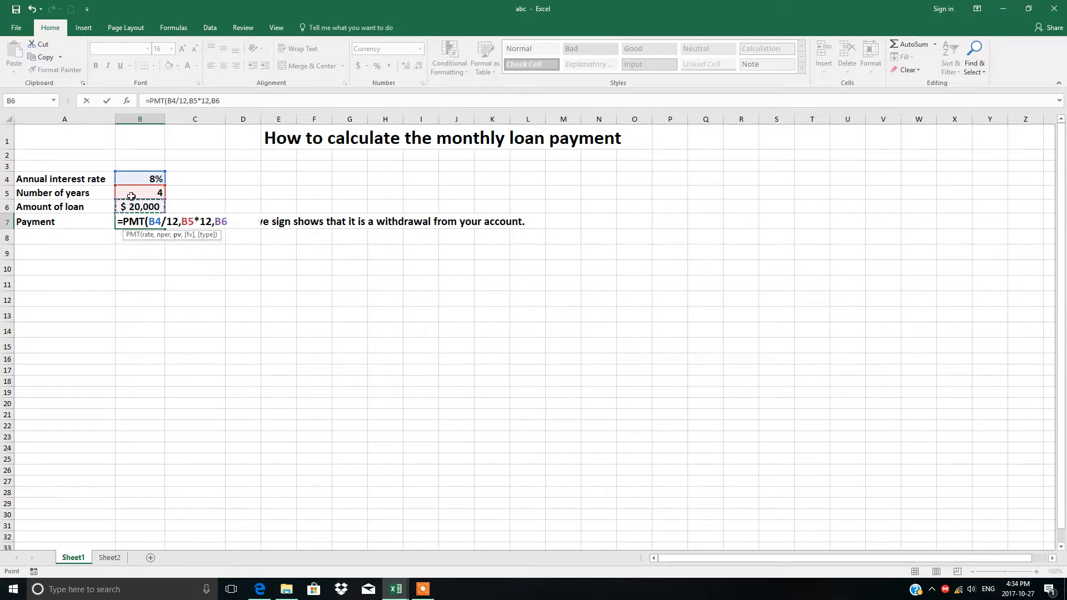
type(")")
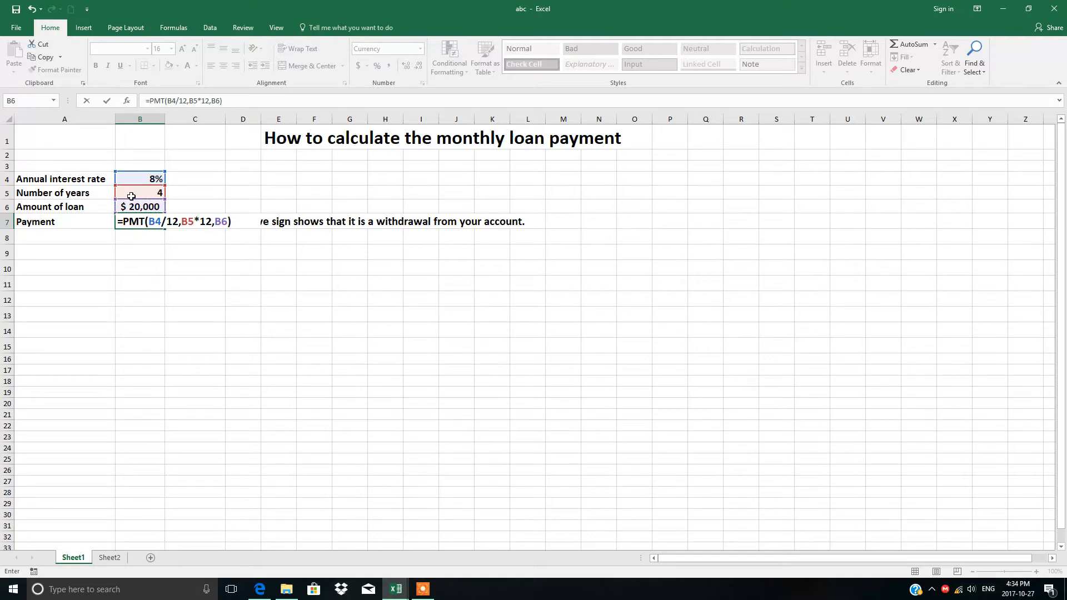
key("Return")
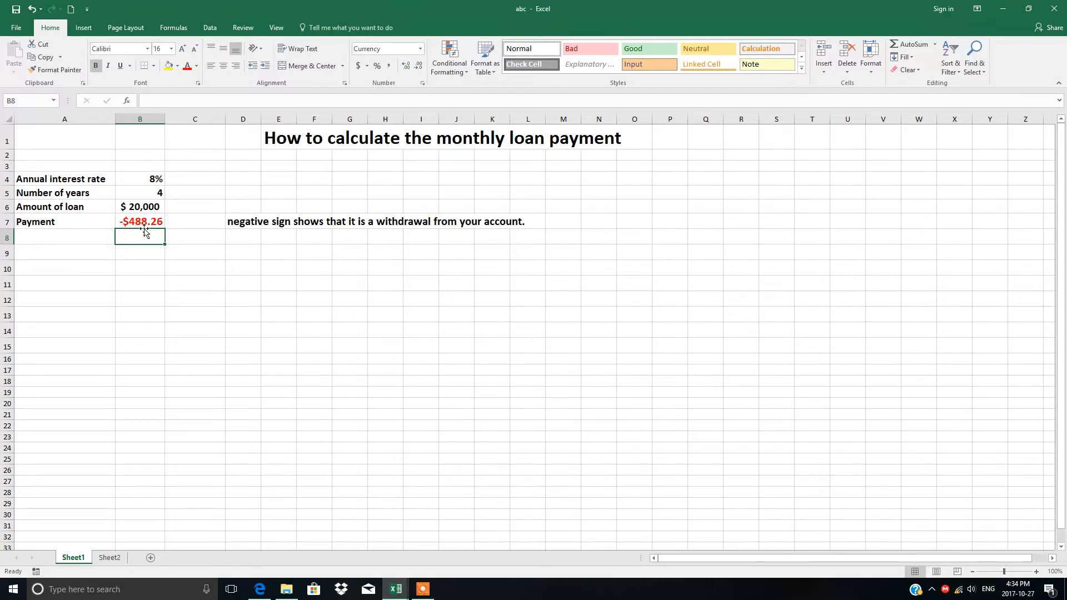
left_click(146, 223)
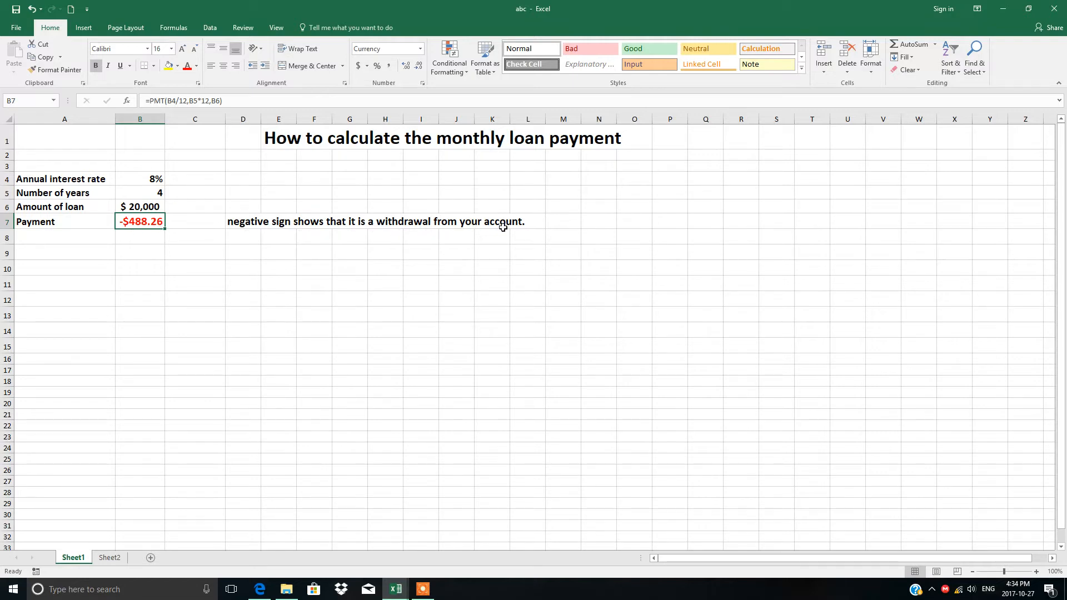
Fill A8:A15 with interest rates from 5% to 8.50% in 0.5% increments, starting from 5% and 5.5%
left_click(90, 237)
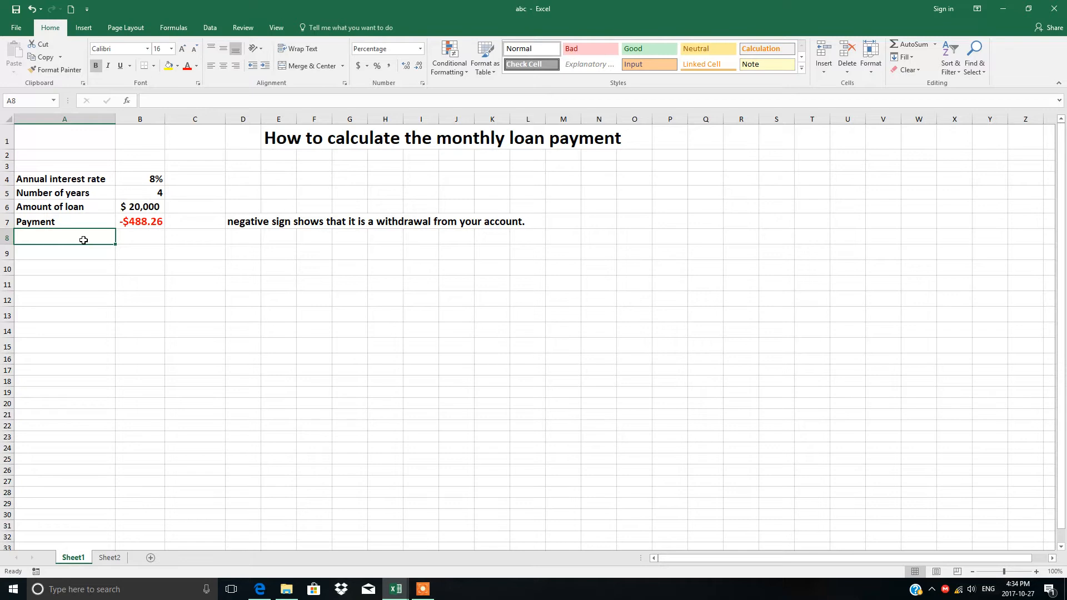
type("5%")
key("Return")
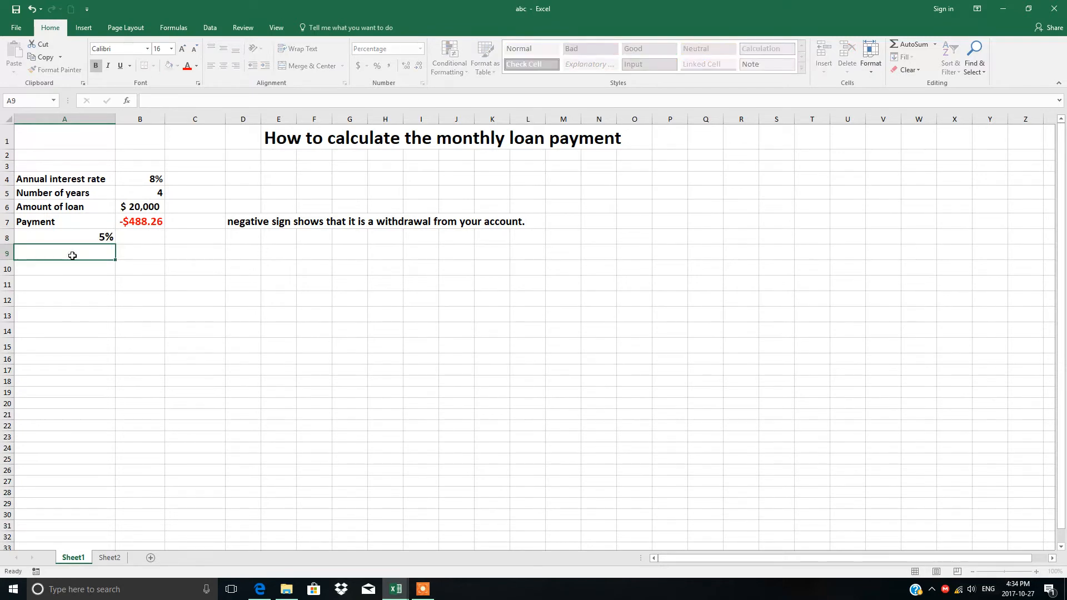
type("5.5")
left_click(84, 281)
left_click_drag(102, 236, 107, 352)
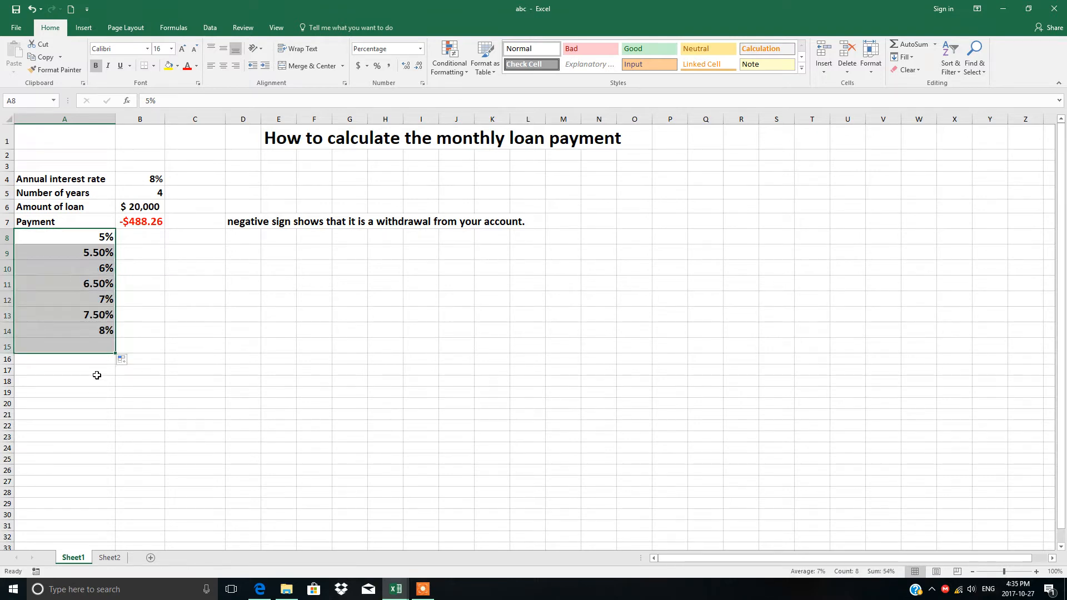
left_click(192, 339)
Create a What-If data table on A7:B15 with B4, the annual interest rate, as the column input cell
left_click(28, 223)
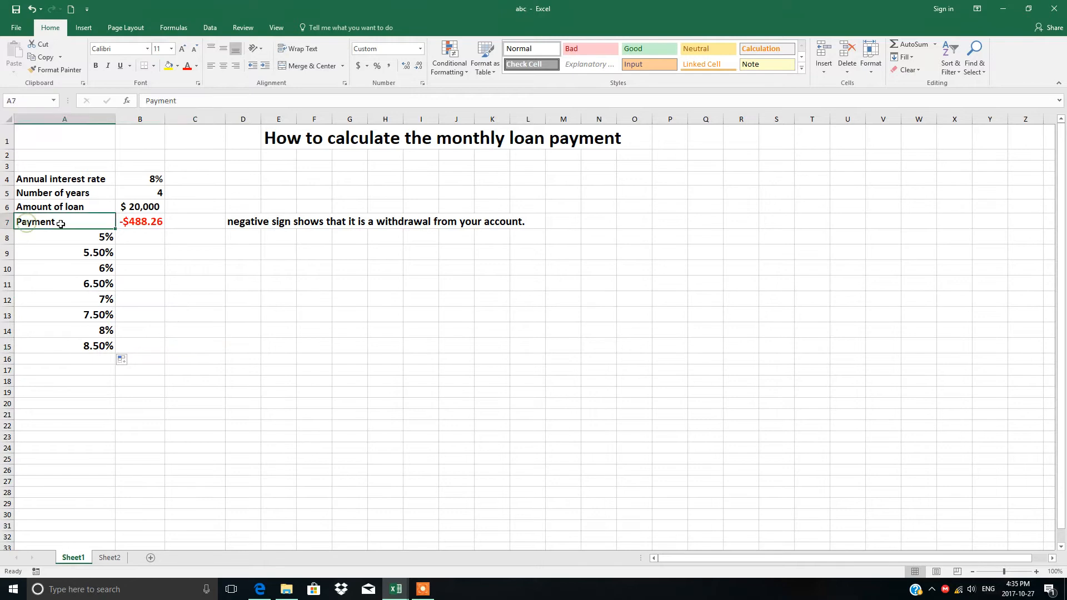
left_click_drag(60, 223, 141, 345)
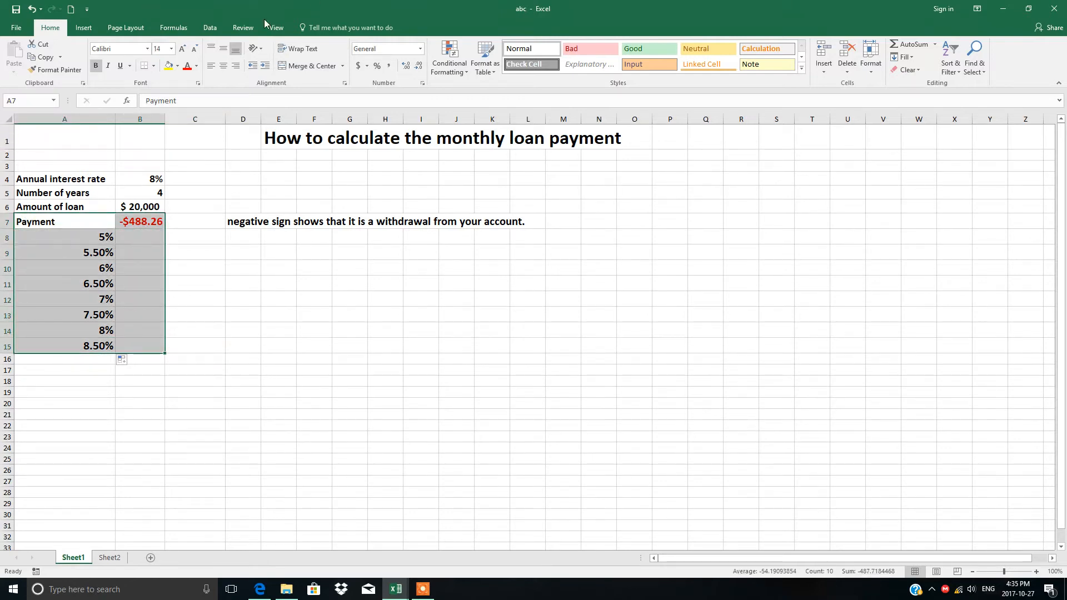
left_click(208, 29)
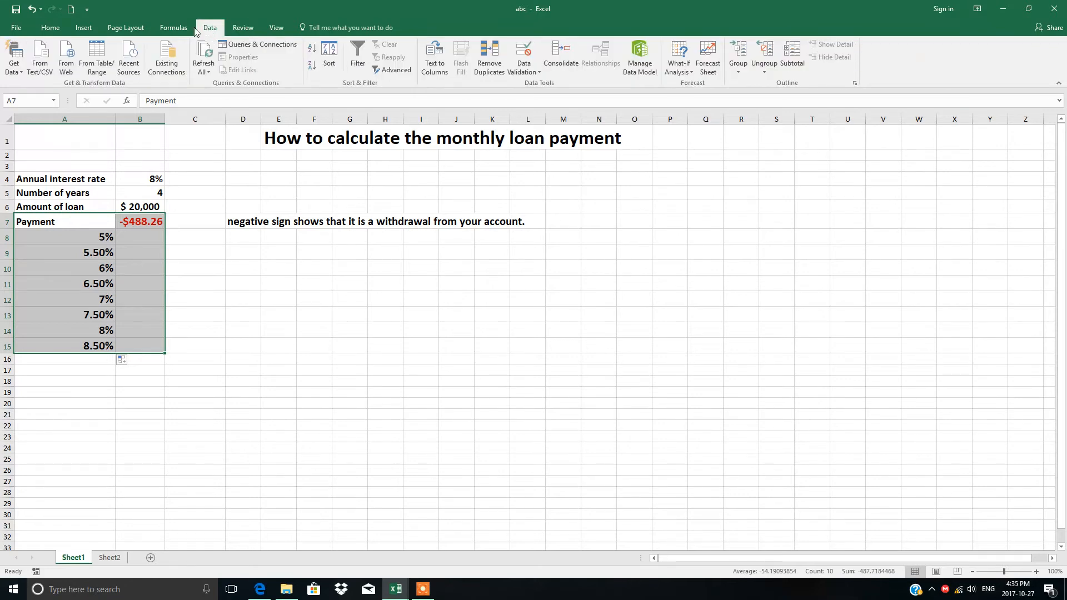
left_click(691, 74)
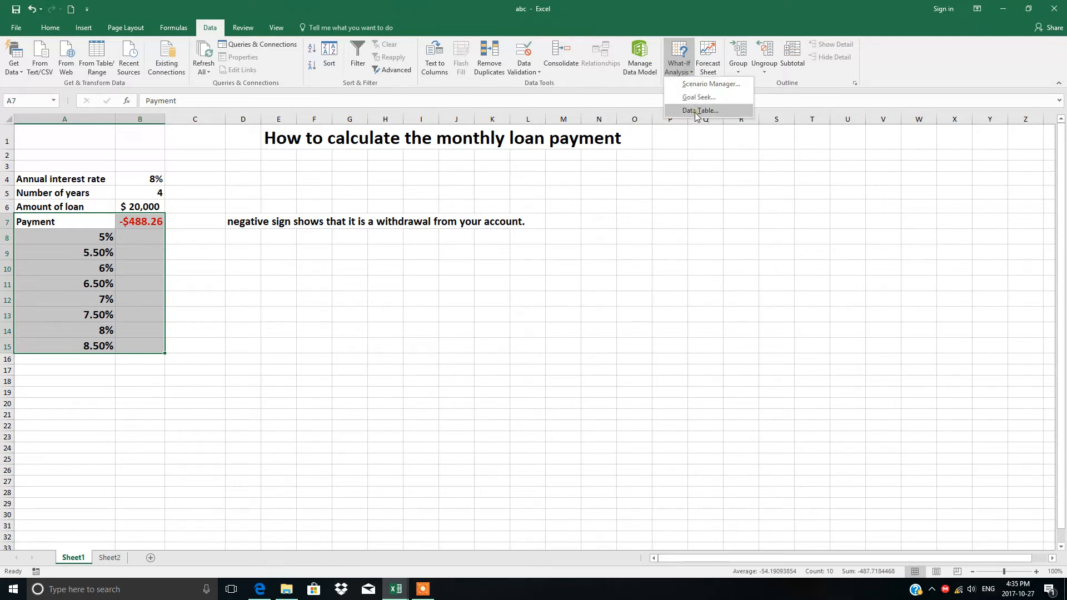
left_click(697, 111)
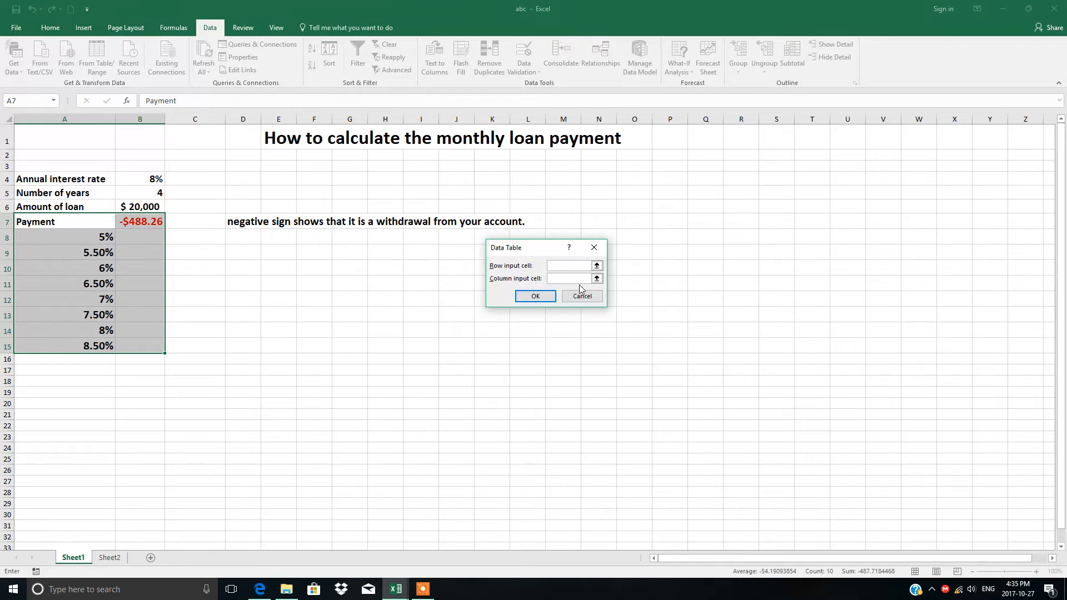
left_click(147, 178)
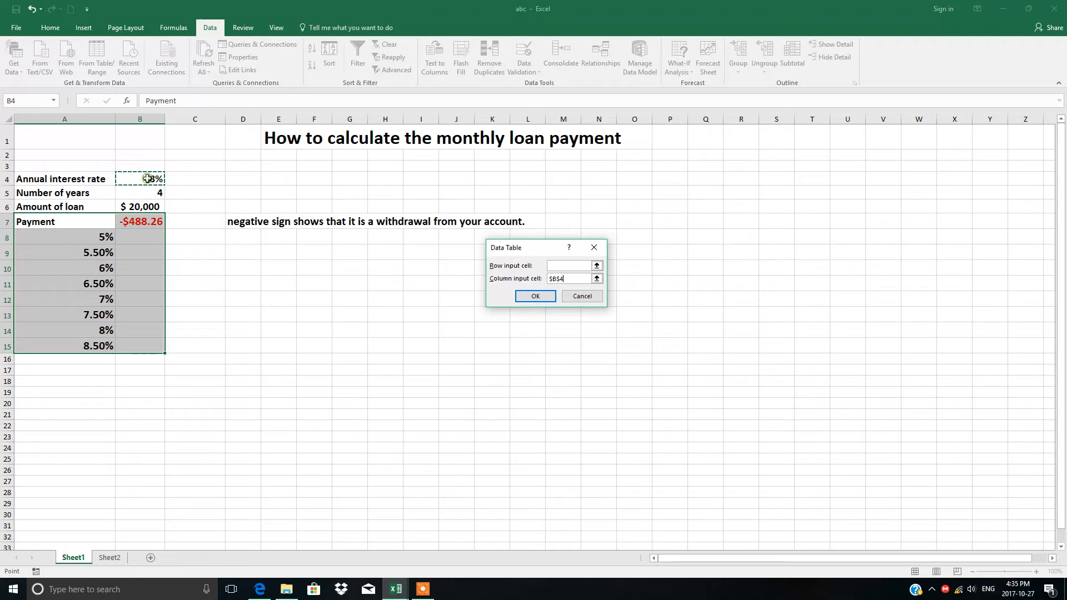
left_click(524, 297)
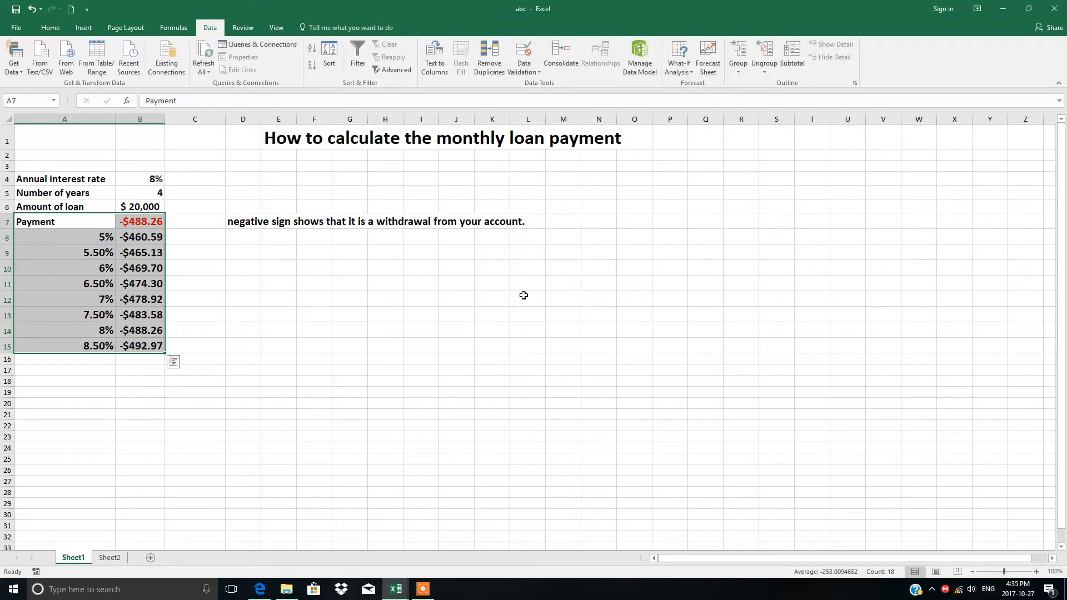
left_click(229, 295)
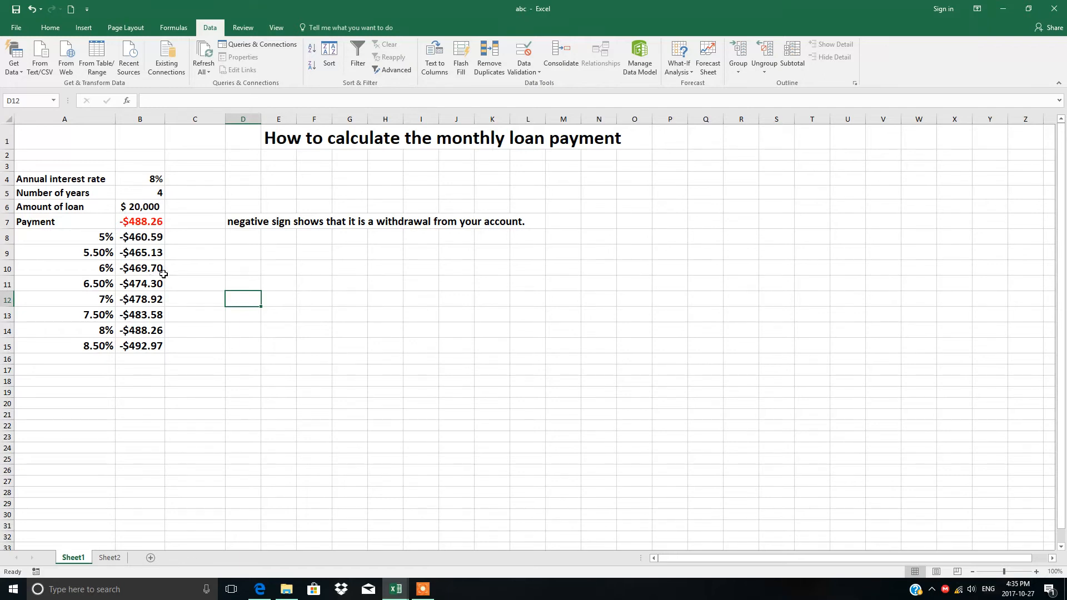
On Sheet2, calculate the monthly mortgage payment in B7 with the formula =-PMT(B4/12,B5*12,B6)
left_click(109, 558)
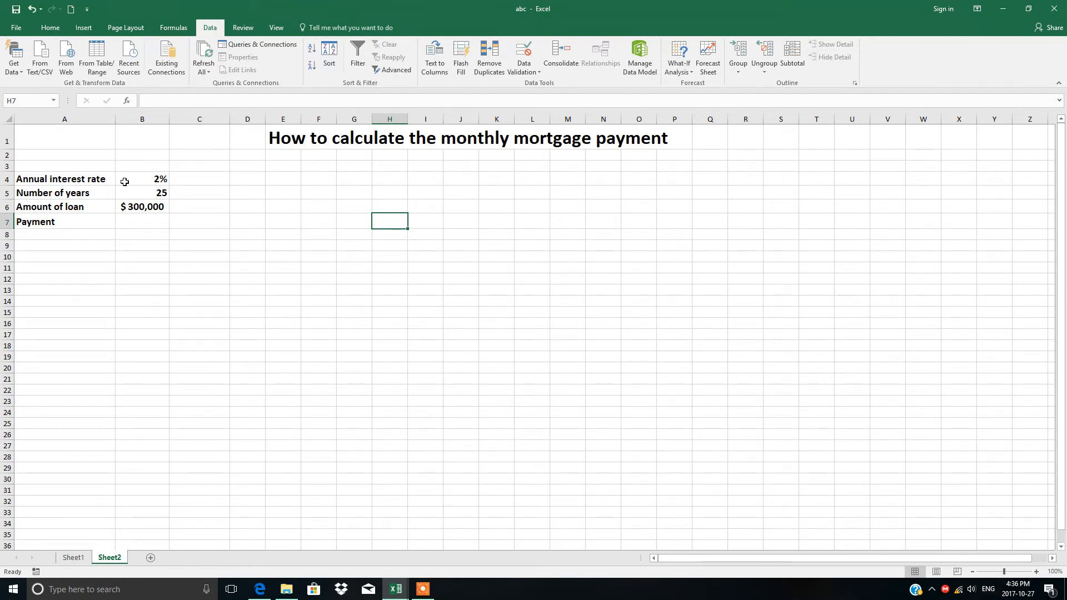
left_click(136, 222)
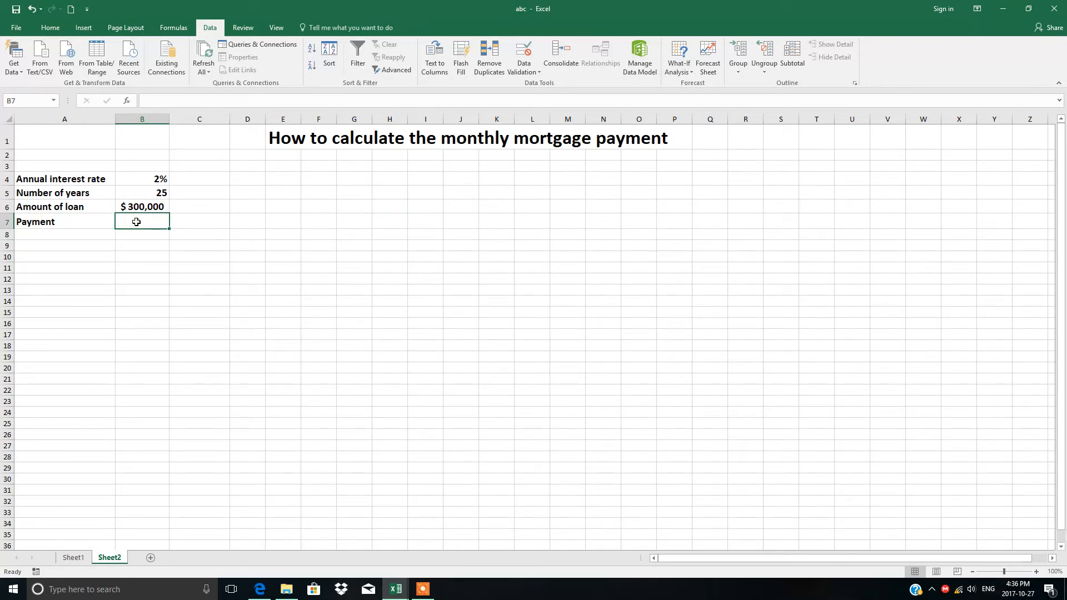
left_click(72, 558)
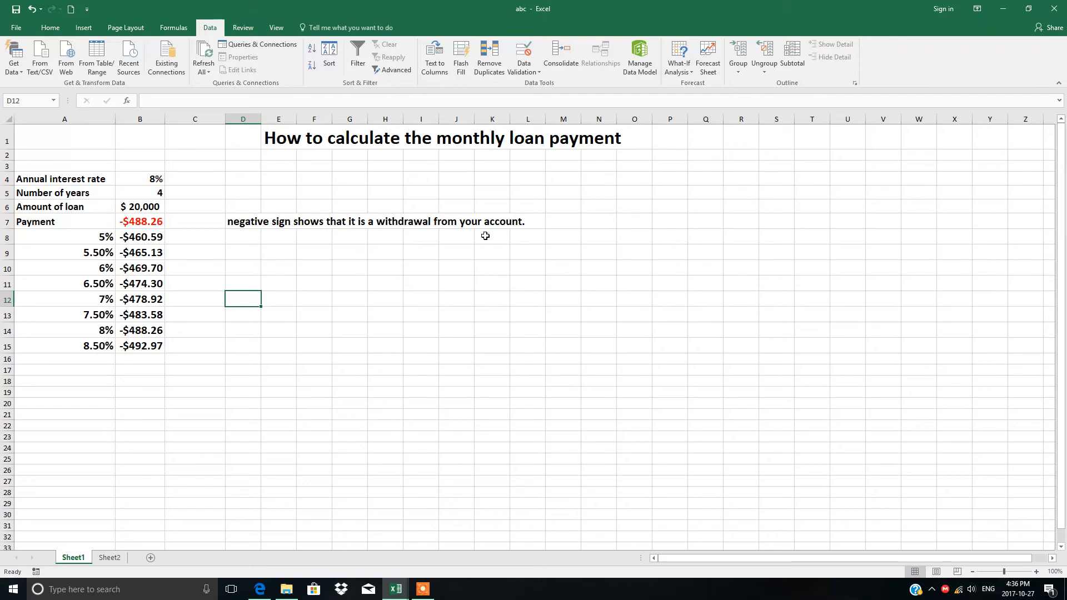
left_click(110, 558)
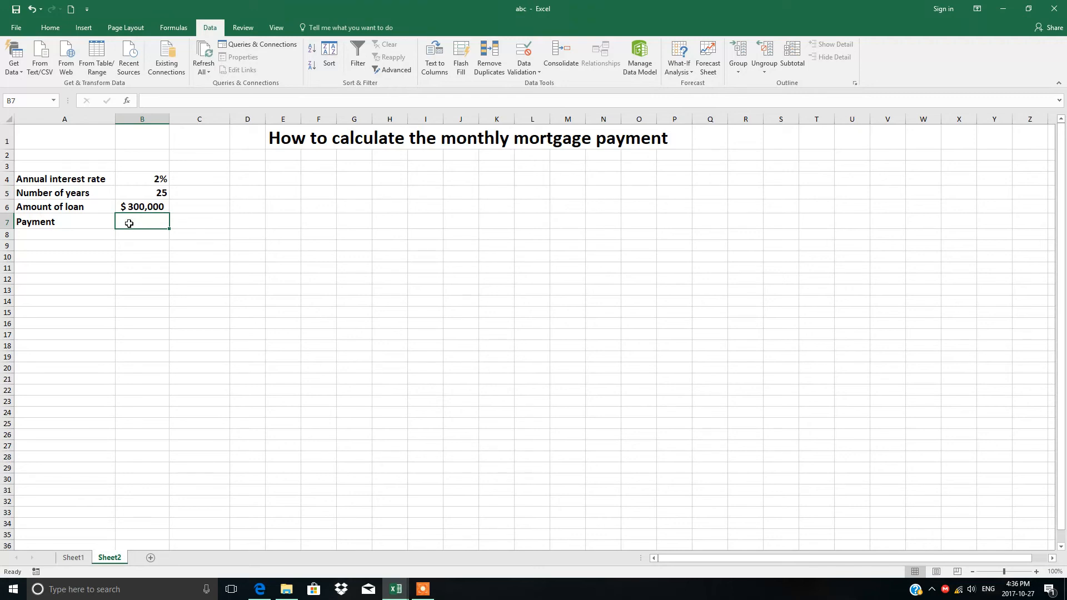
type("=")
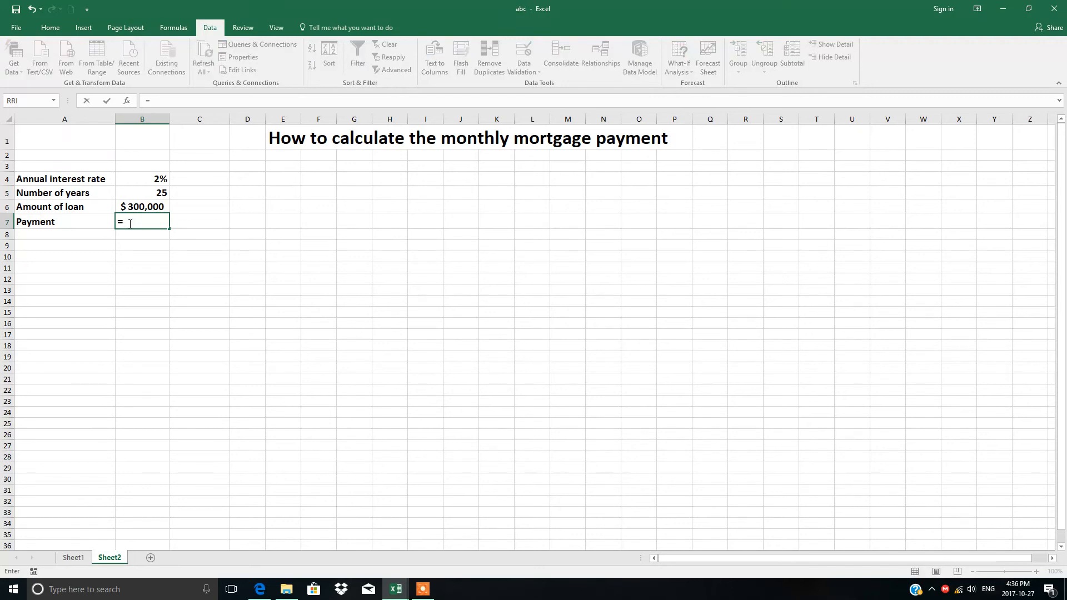
type("-PMT")
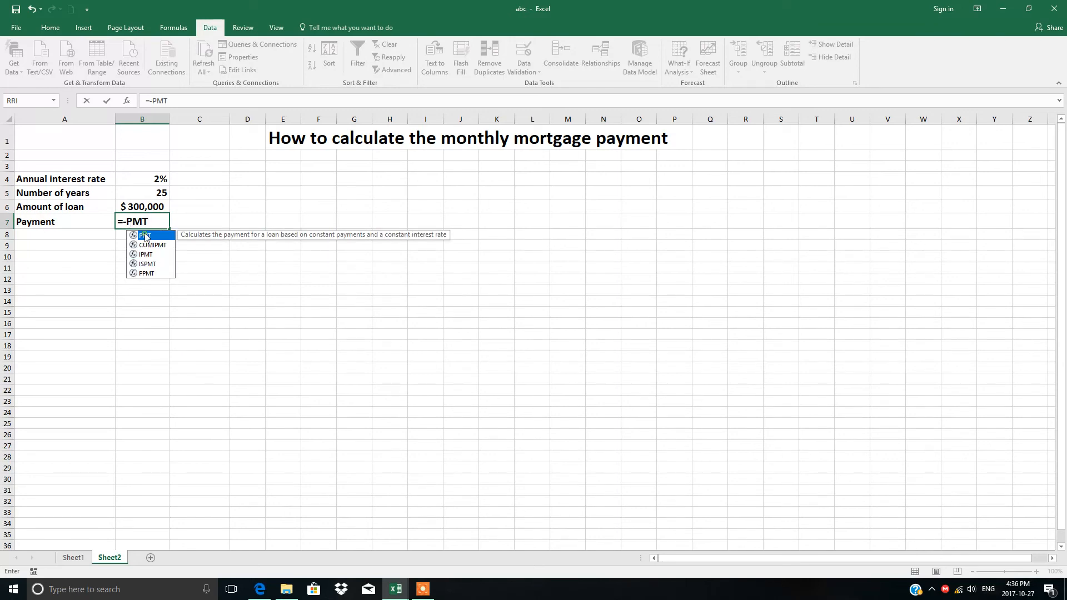
double_click(145, 235)
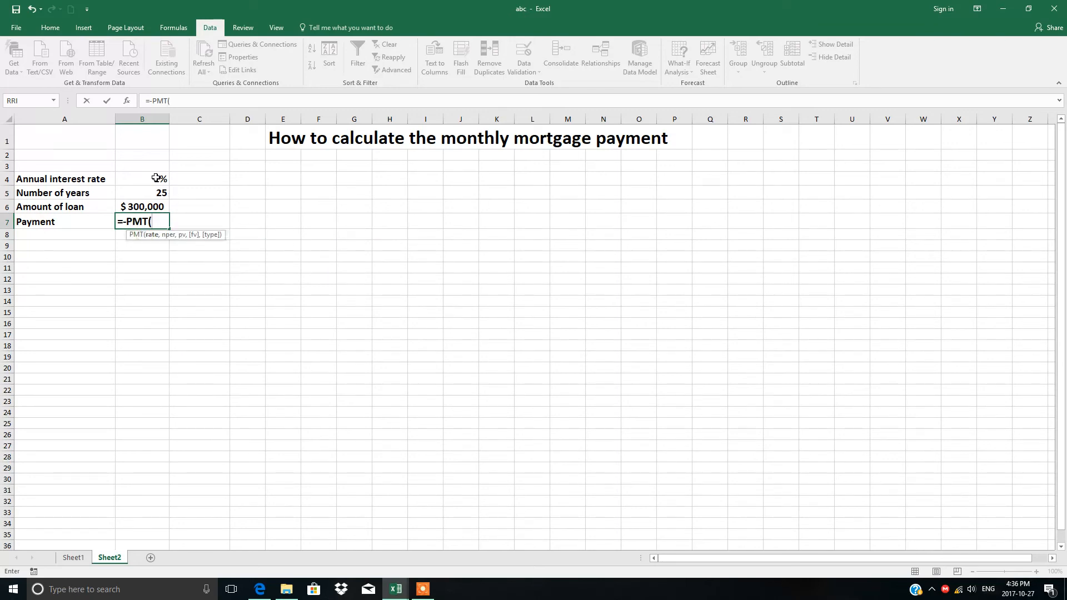
left_click(156, 178)
type("/1")
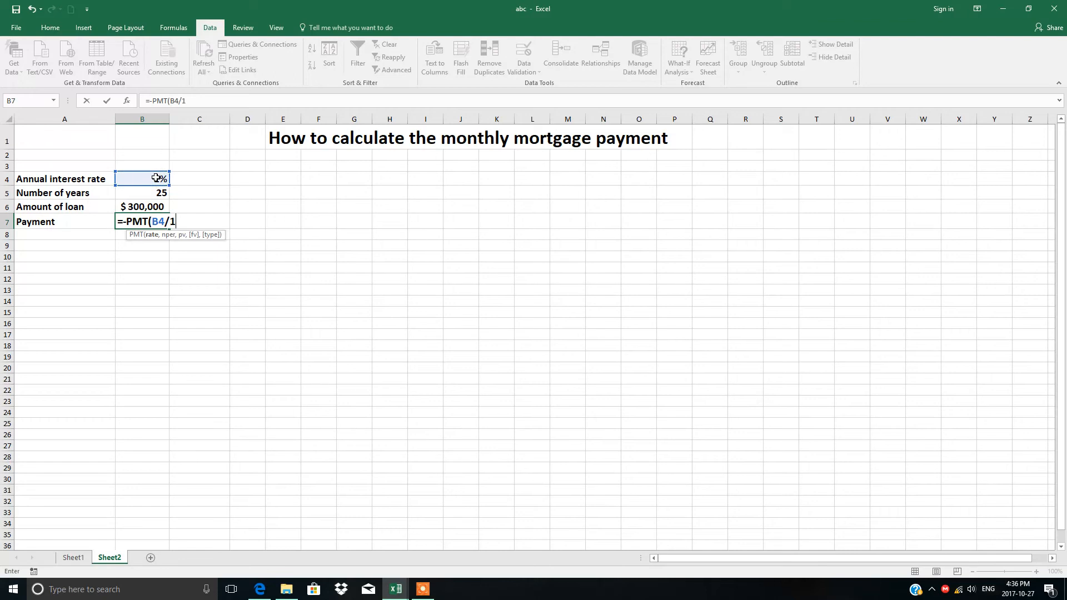
type("2,")
left_click(150, 197)
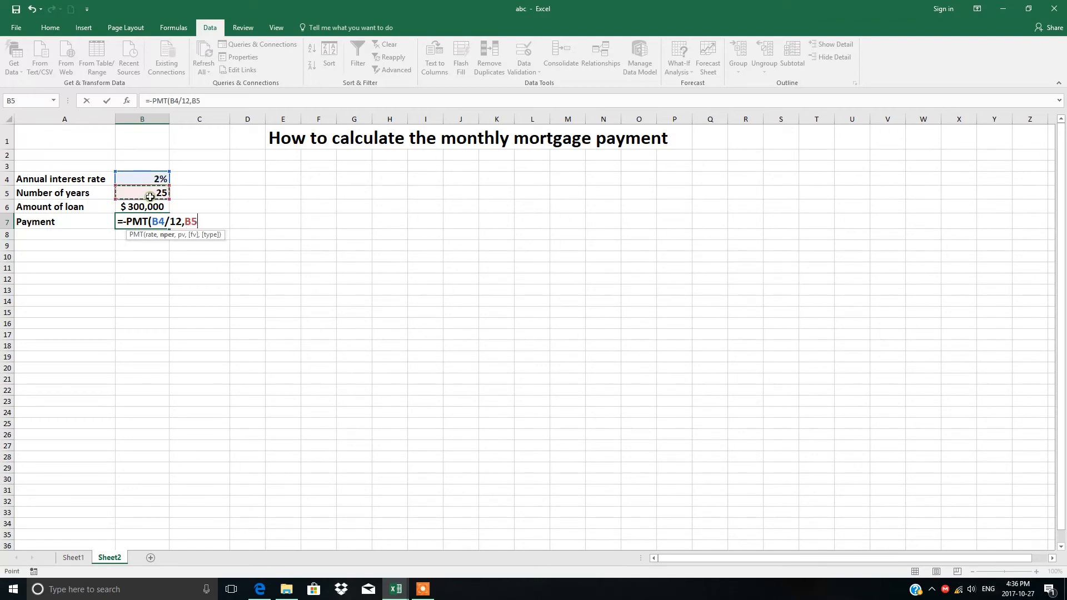
type("*12,")
left_click(147, 209)
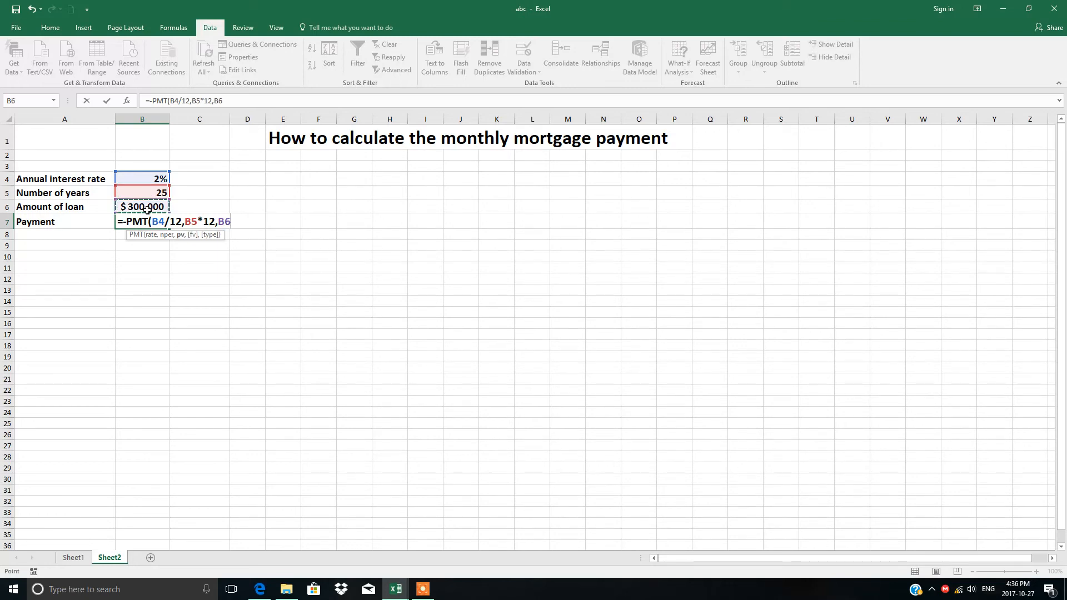
type(")")
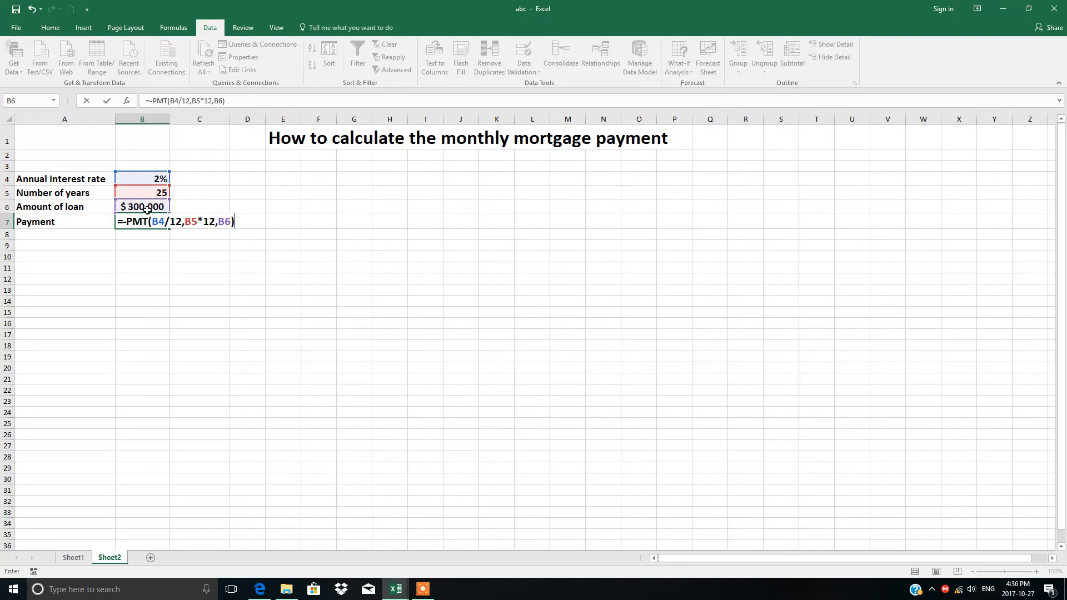
key("Return")
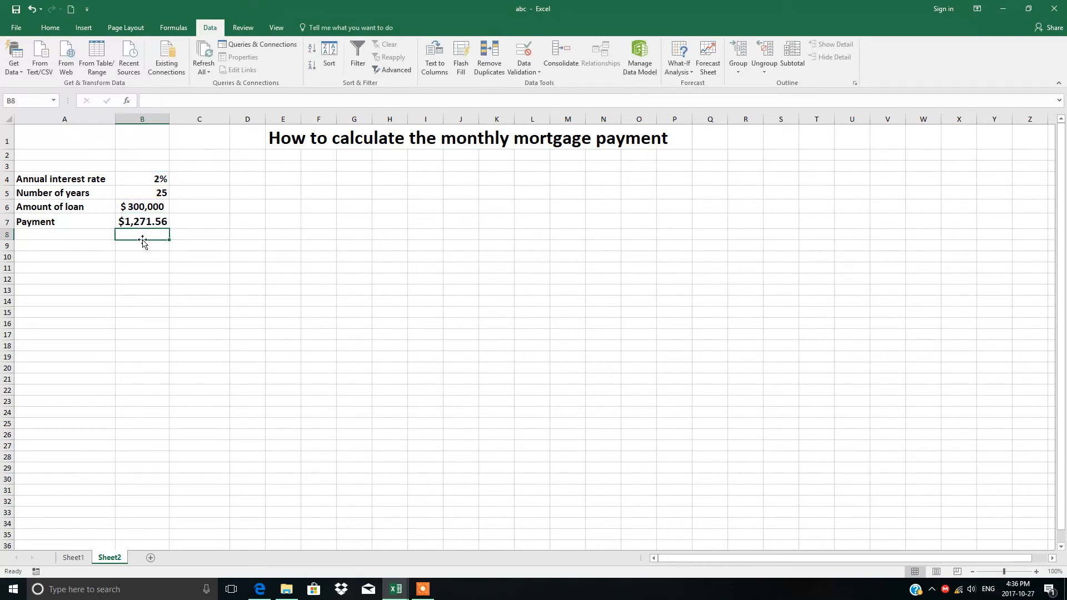
left_click(139, 223)
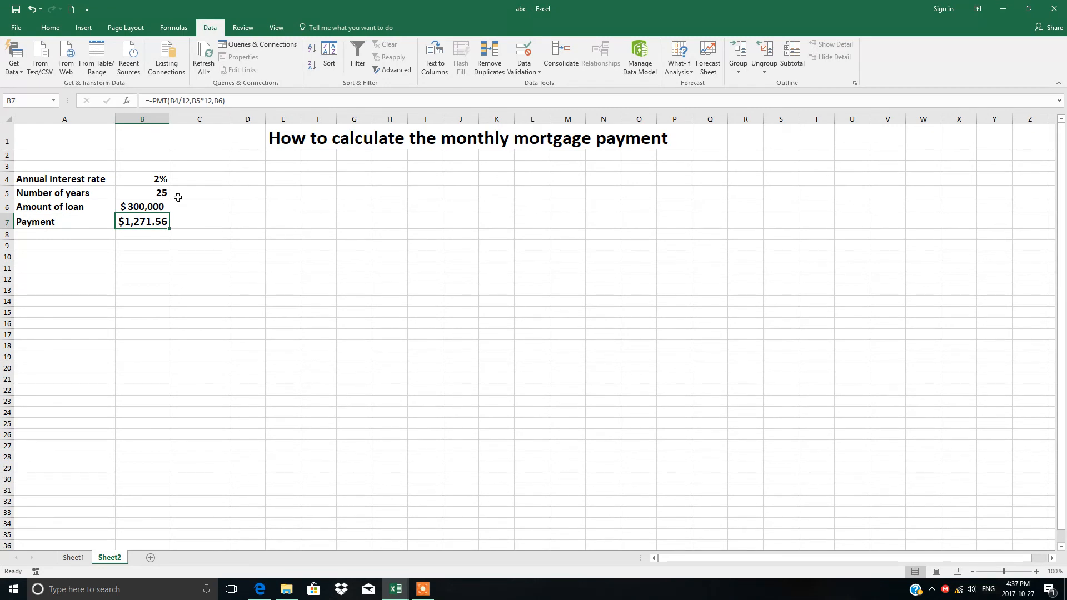
Calculate the total mortgage repayment in C7 with the formula =B7*300
left_click(202, 223)
type("=")
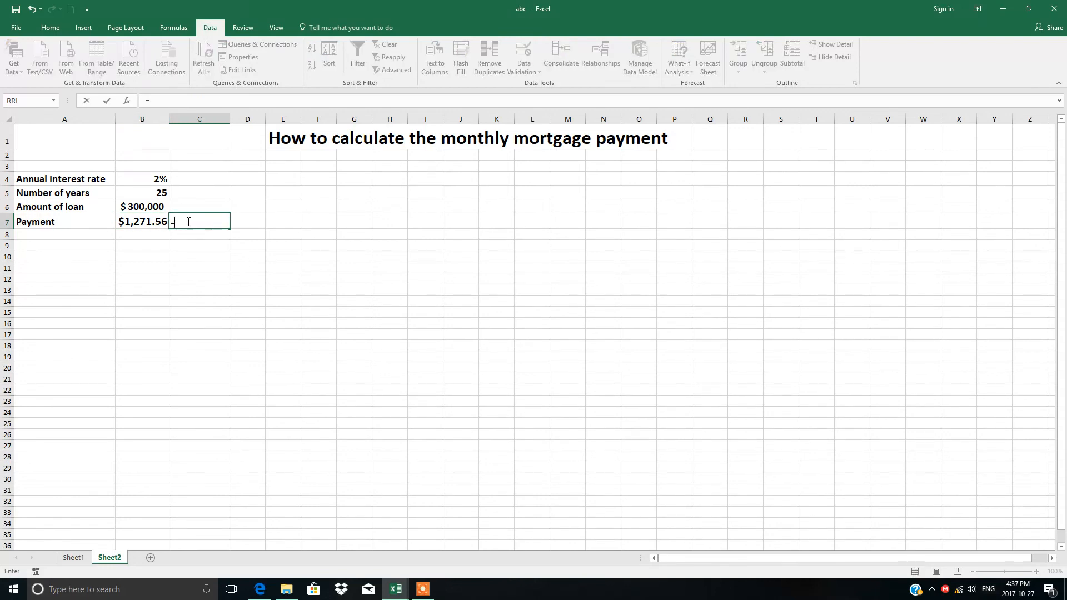
left_click(137, 222)
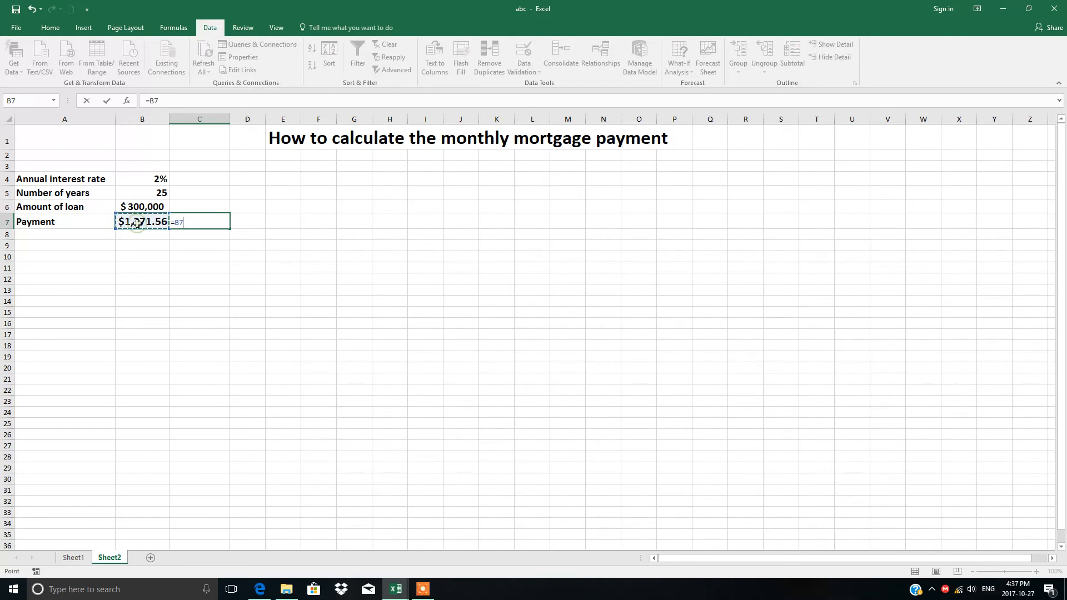
type("*300")
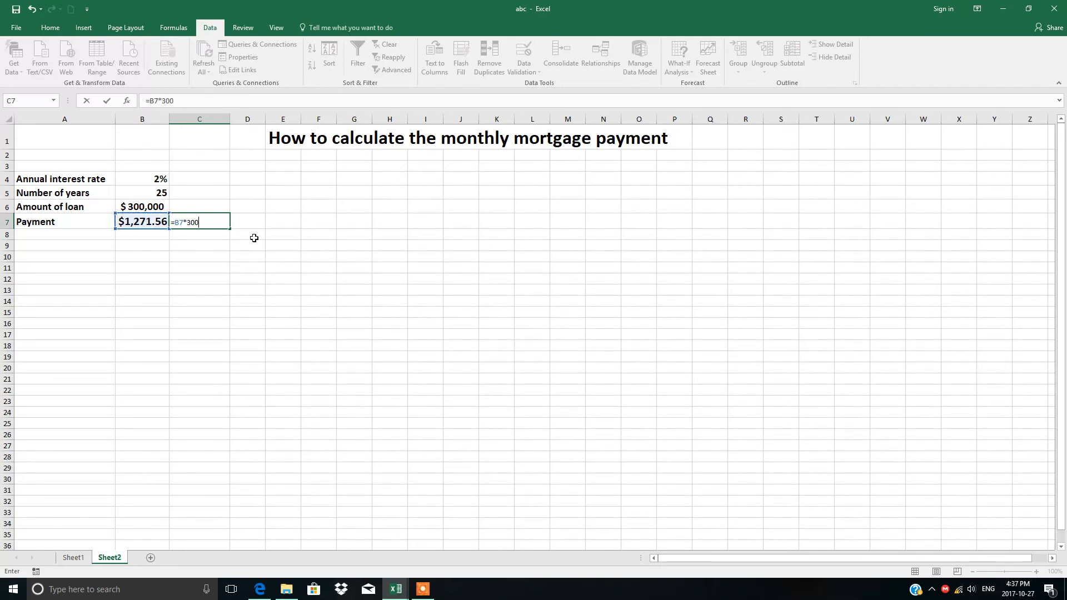
left_click(202, 250)
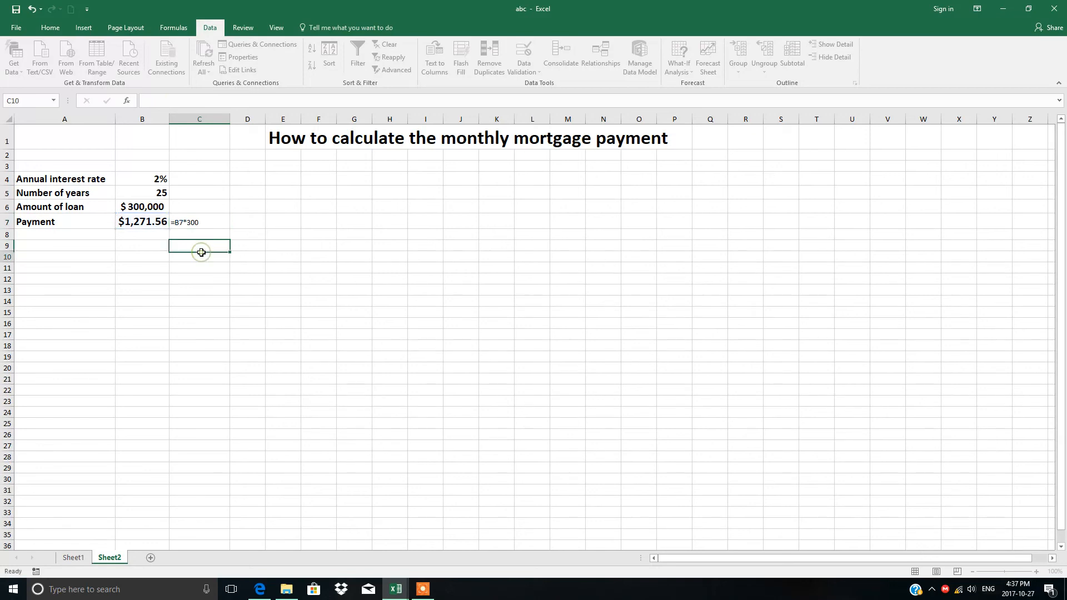
Format the total in C7 as bold at font size 20 and autofit the width of column C
left_click(205, 222)
left_click(50, 28)
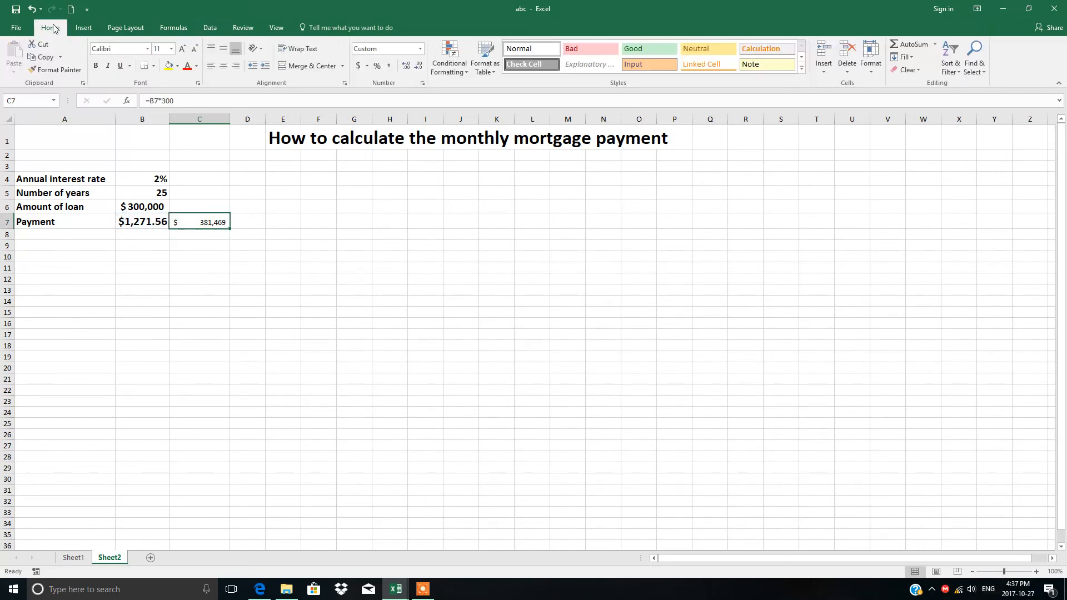
left_click(96, 65)
left_click(172, 49)
left_click(160, 135)
left_click(283, 192)
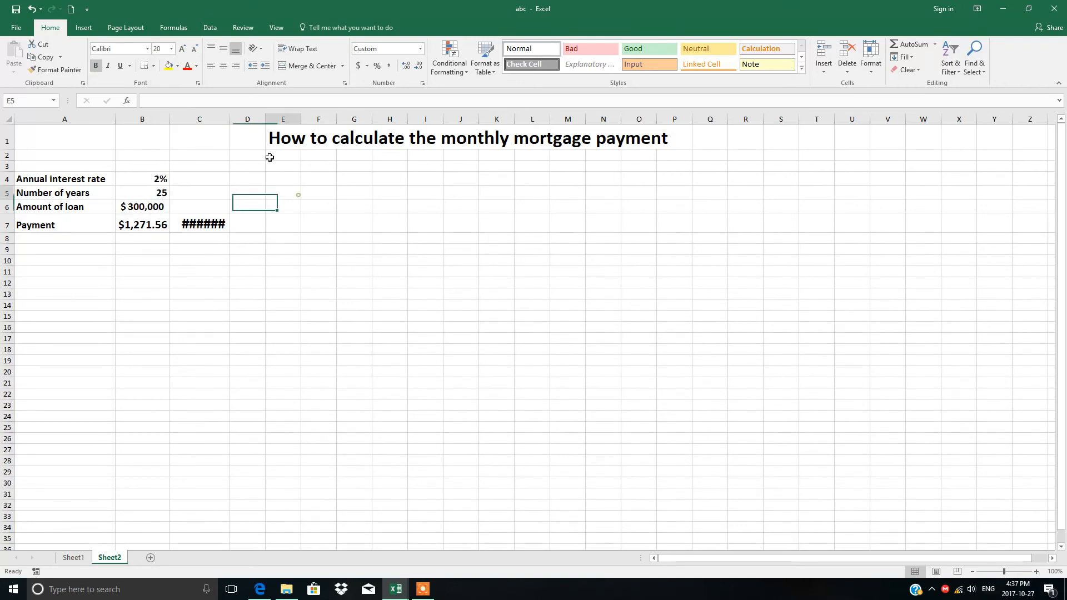
double_click(230, 120)
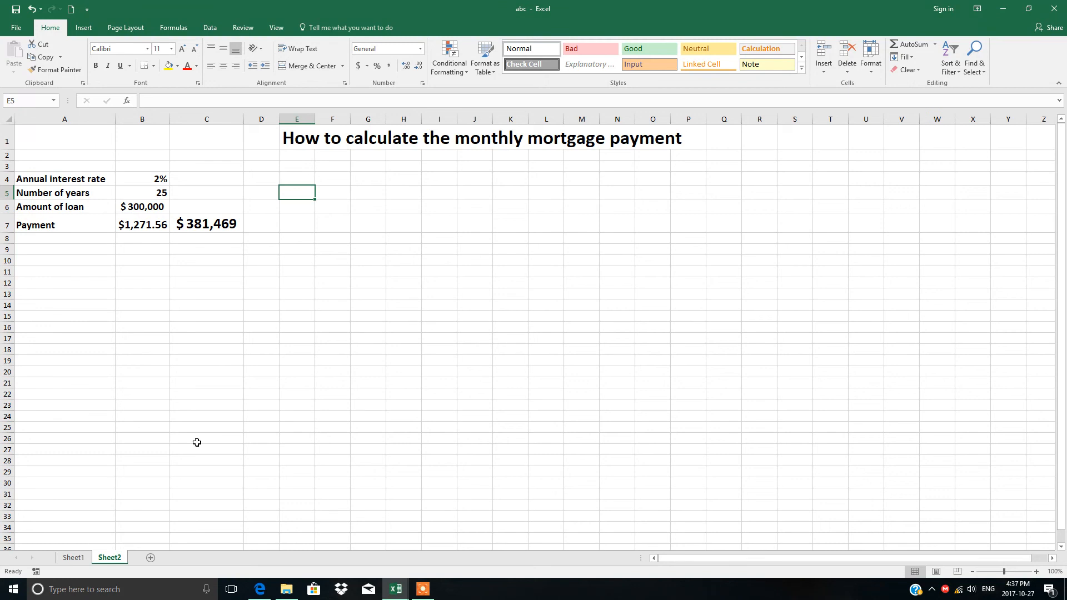
Return to the loan payment calculation on Sheet1
left_click(71, 558)
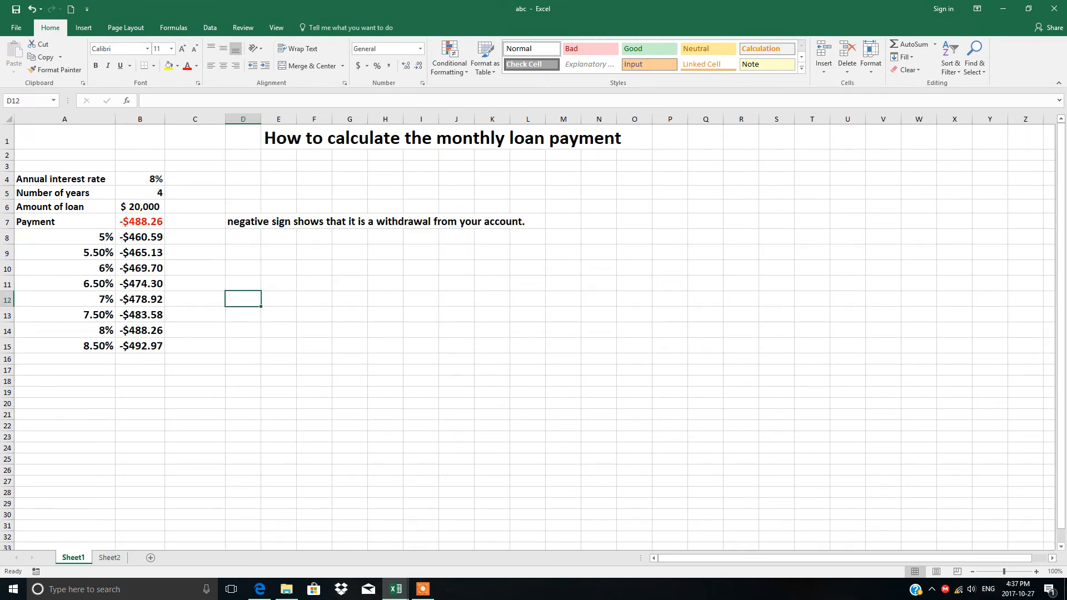